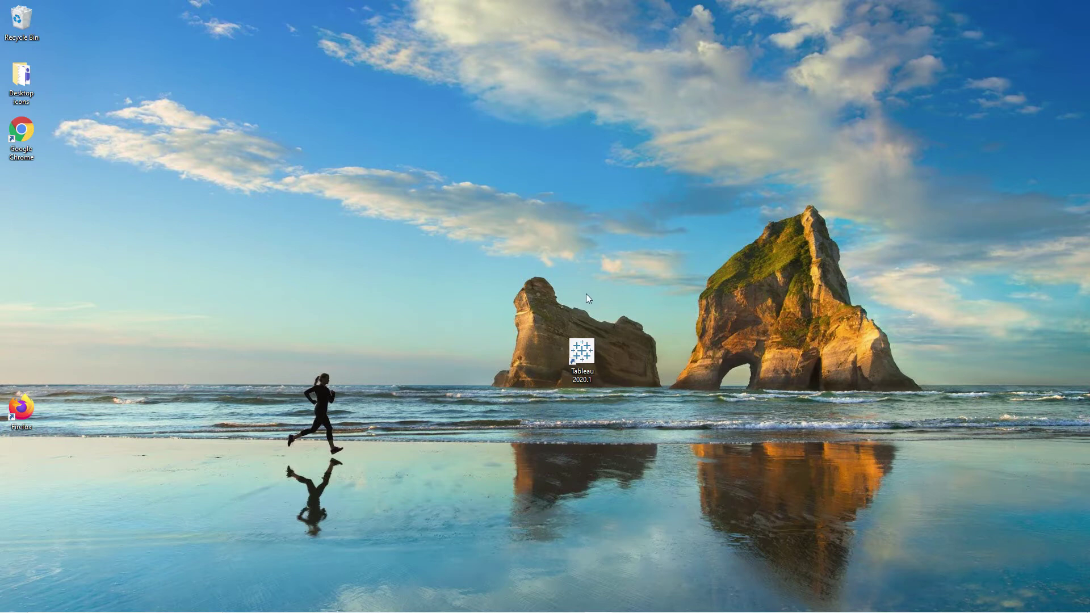
Step: Launch Tableau 2020.1, dismiss the update and file recovery prompts, and maximize the start page
{"action": "double_click", "coordinate": [583, 356]}
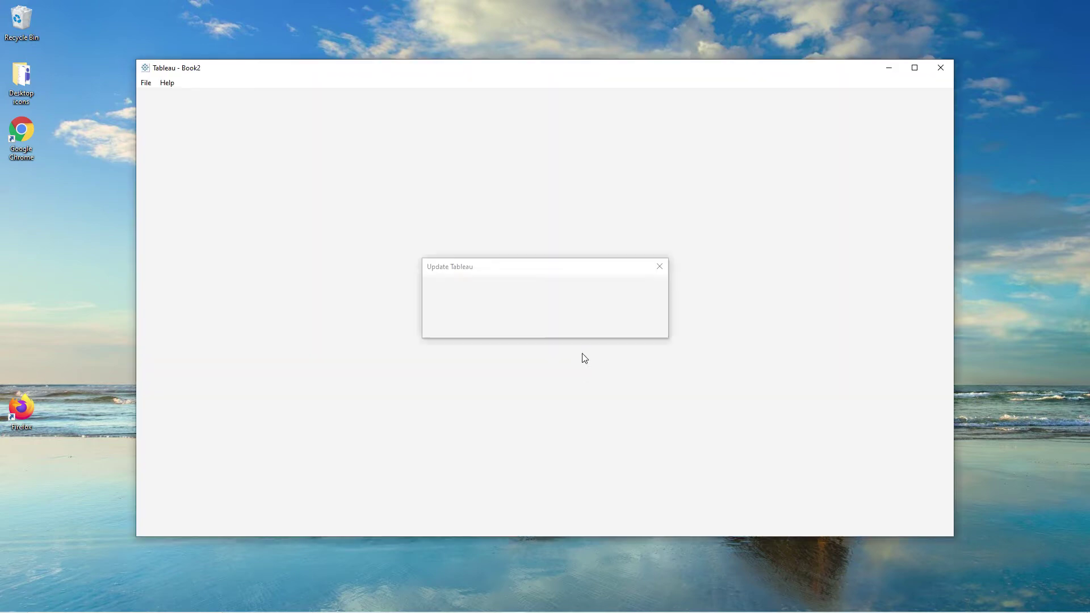
{"action": "left_click", "coordinate": [660, 269]}
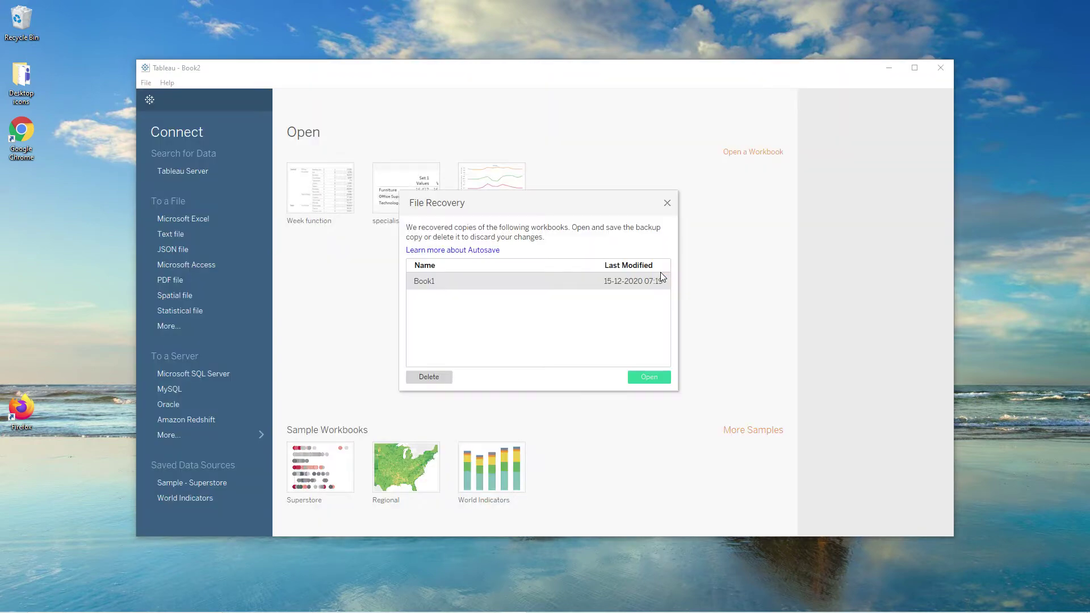
{"action": "left_click", "coordinate": [667, 201]}
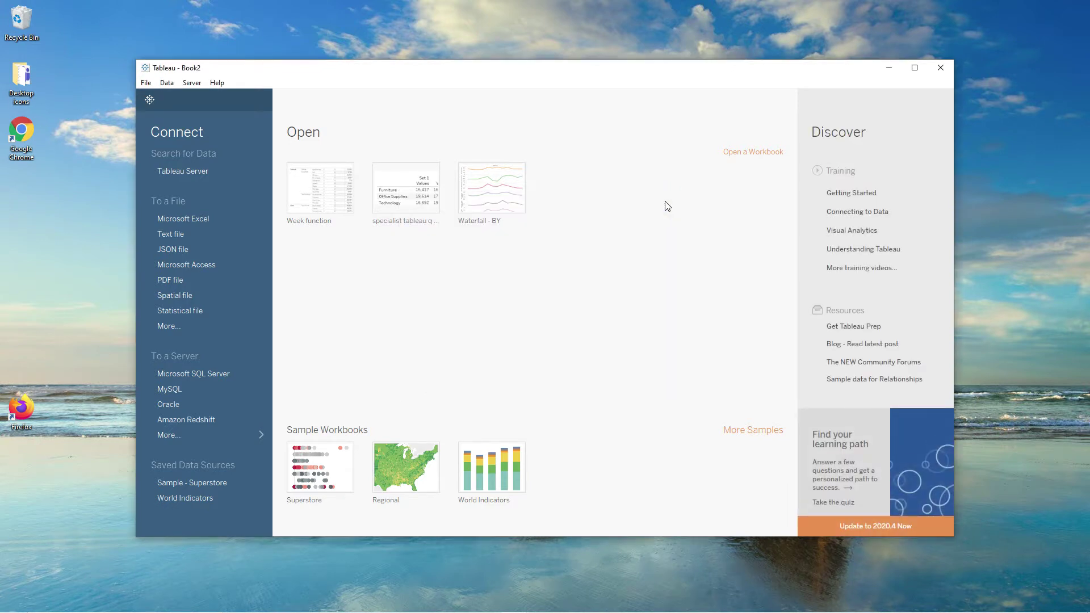
{"action": "left_click", "coordinate": [914, 67]}
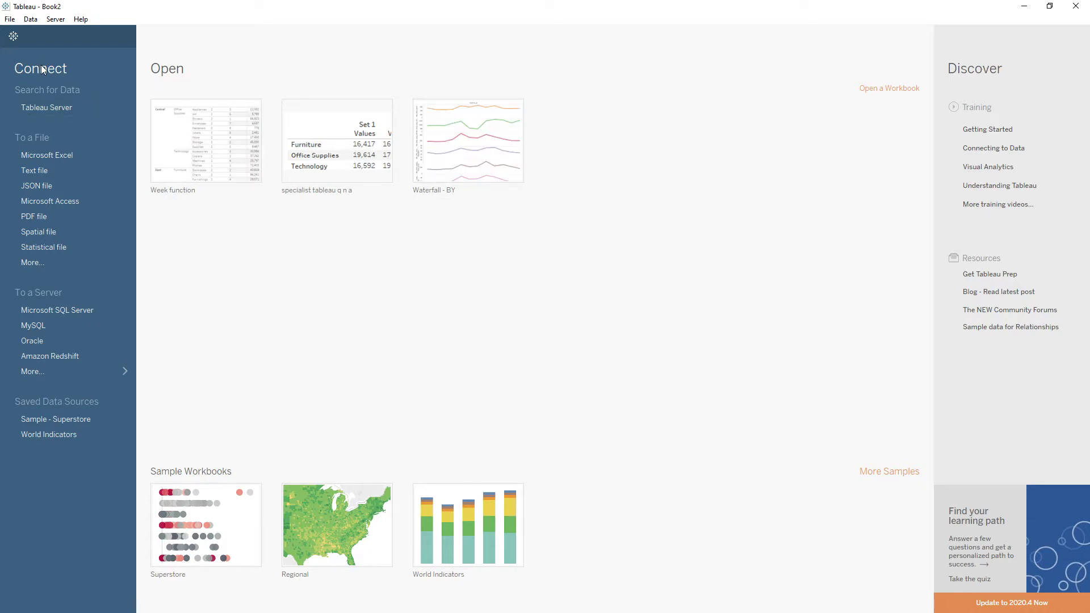
{"action": "left_click", "coordinate": [45, 112]}
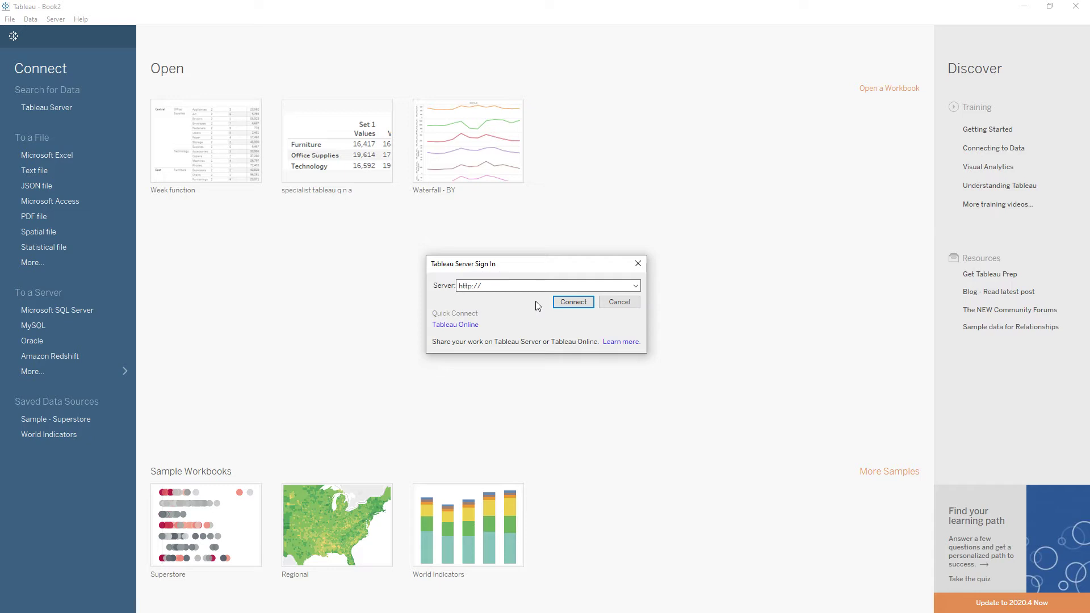
{"action": "left_click", "coordinate": [638, 264]}
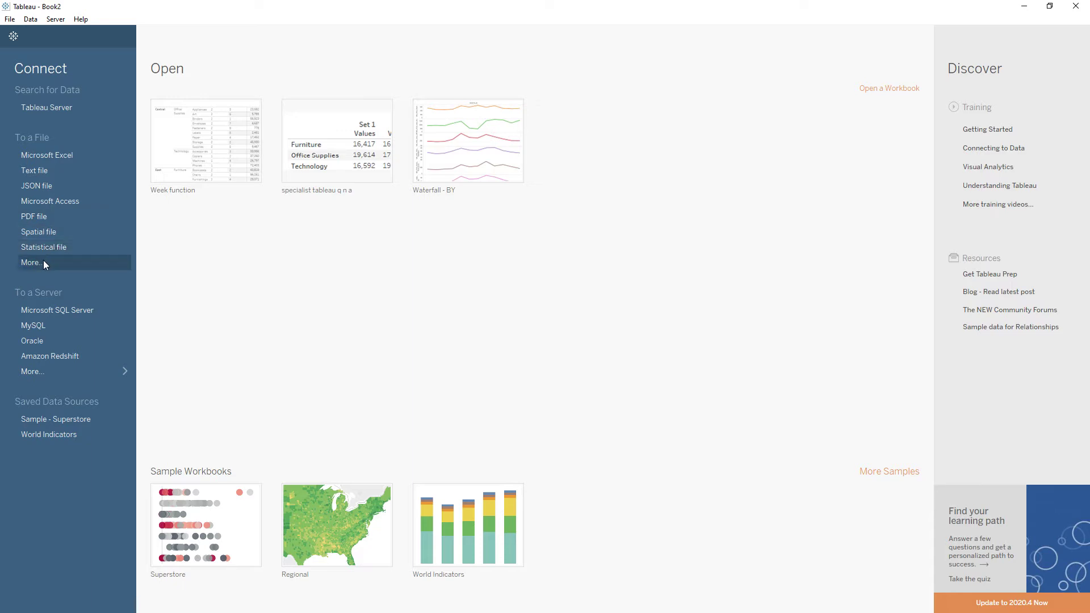
{"action": "left_click", "coordinate": [67, 158]}
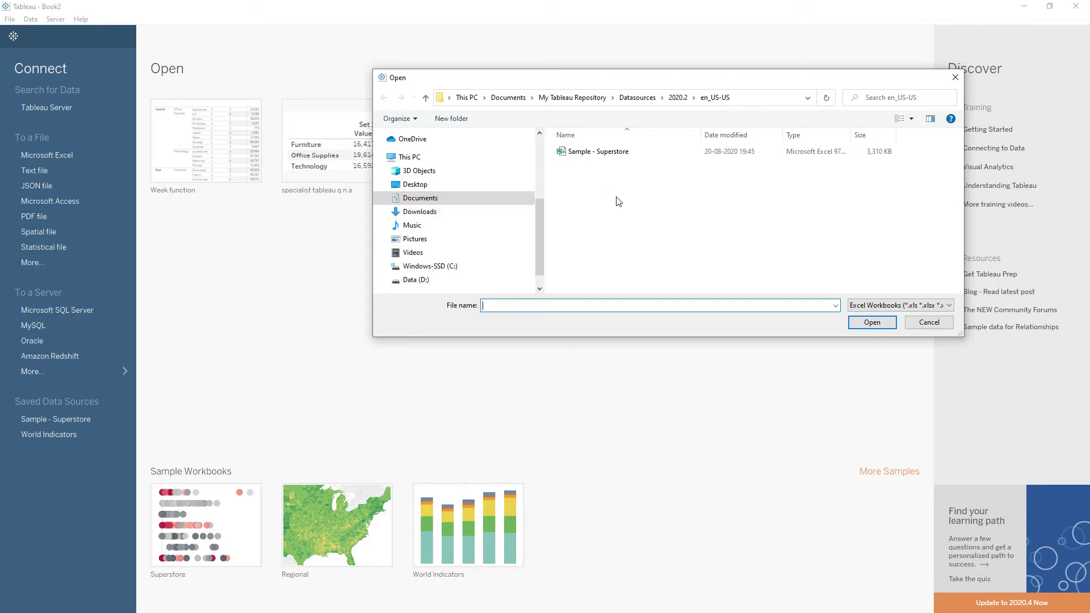
Step: Connect to the Sample - Superstore Excel workbook
{"action": "left_click", "coordinate": [628, 159]}
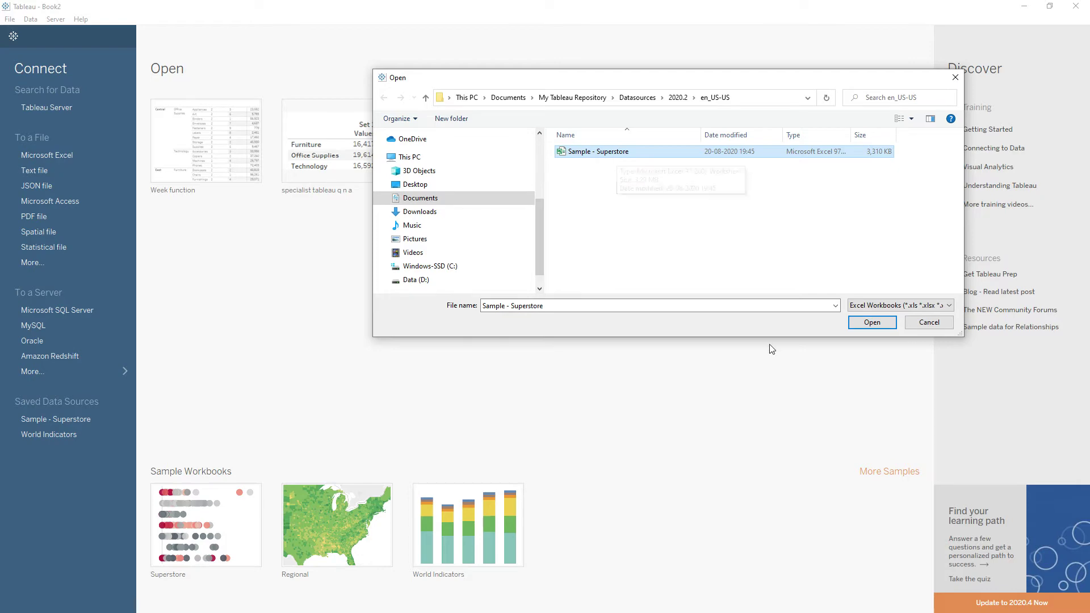
{"action": "left_click", "coordinate": [860, 326]}
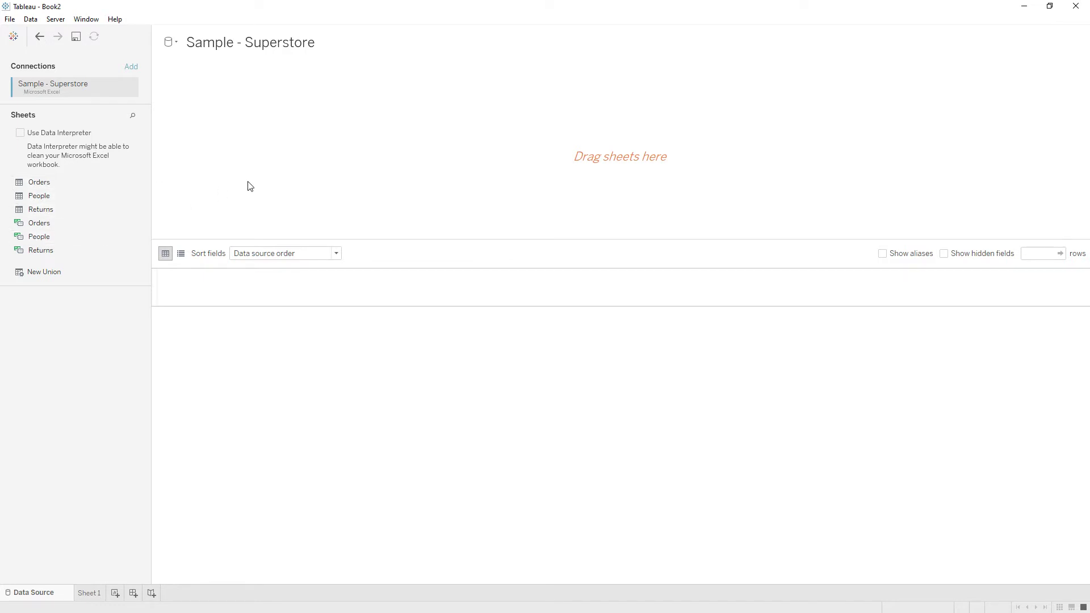
Step: Close the Superstore workbook without saving changes
{"action": "left_click", "coordinate": [11, 19]}
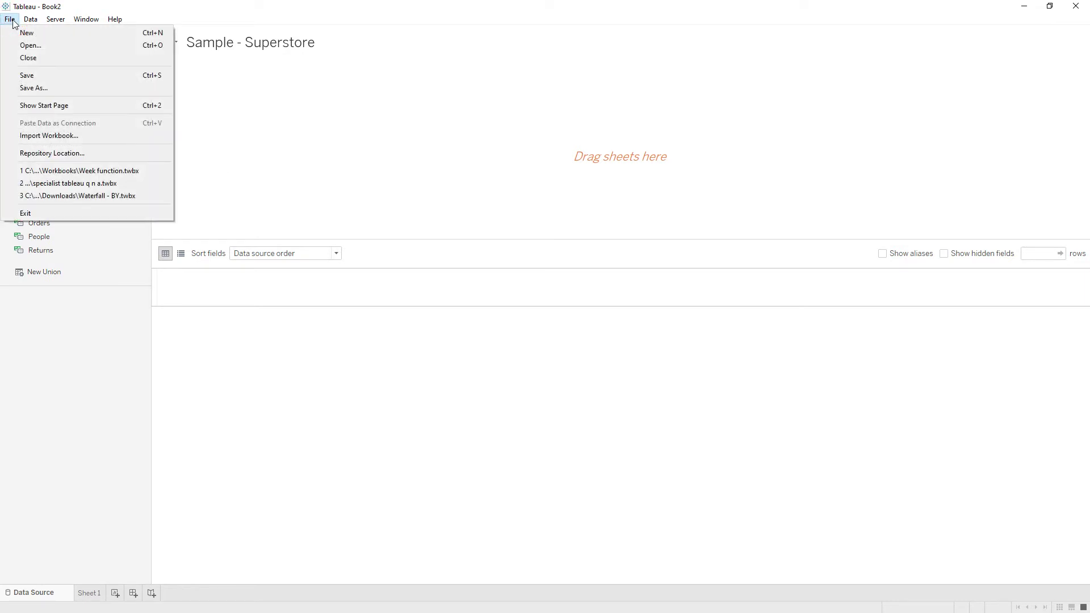
{"action": "left_click", "coordinate": [25, 57]}
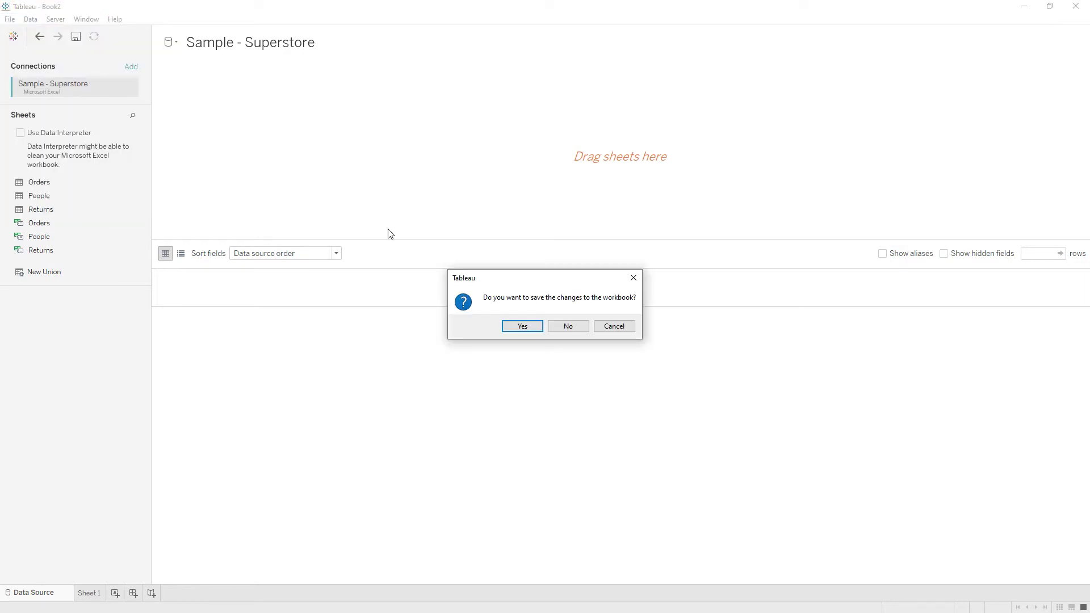
{"action": "left_click", "coordinate": [570, 325]}
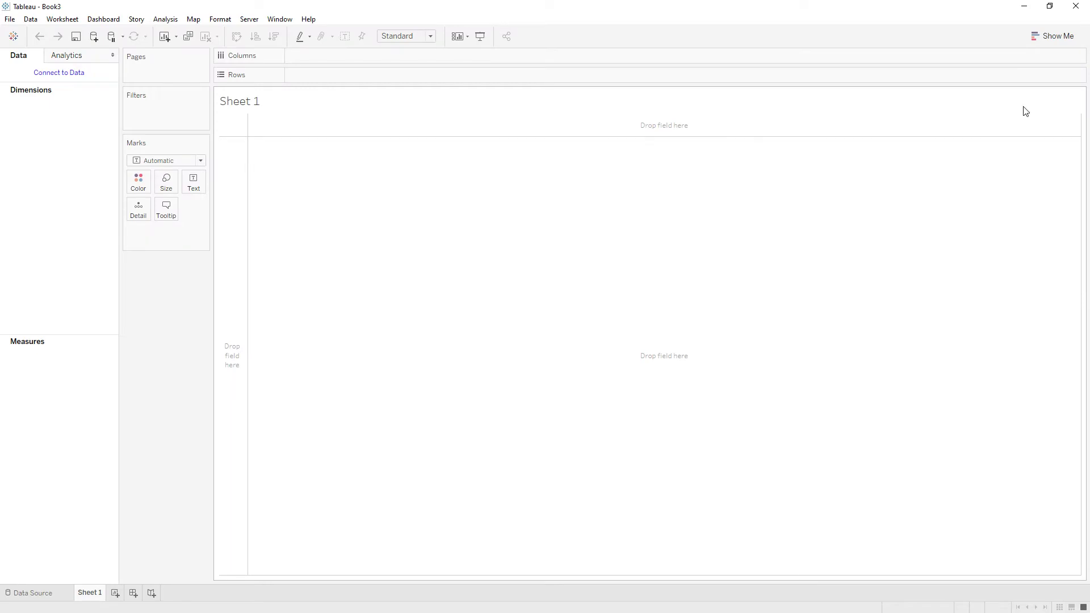
Step: Quit and relaunch Tableau 2020.1, dismiss the update and recovery prompts, and maximize
{"action": "left_click", "coordinate": [1076, 6]}
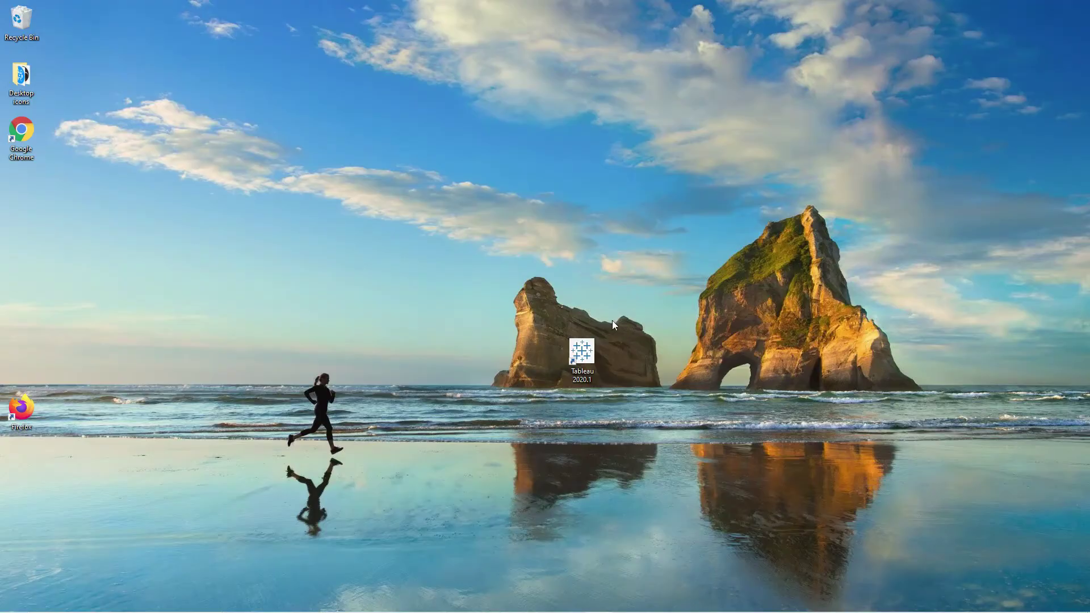
{"action": "double_click", "coordinate": [585, 357]}
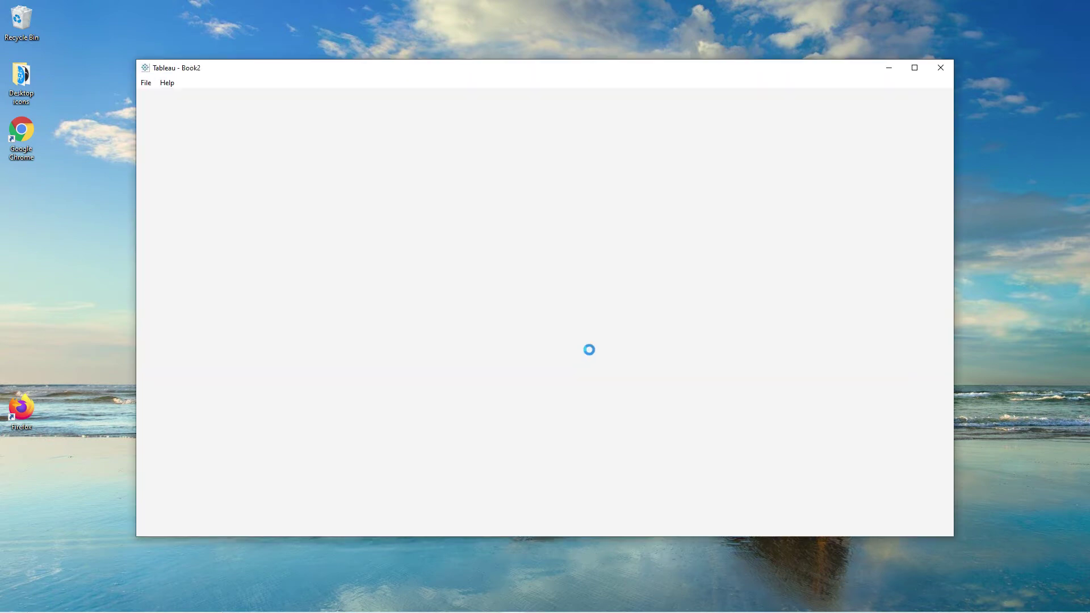
{"action": "left_click", "coordinate": [660, 269]}
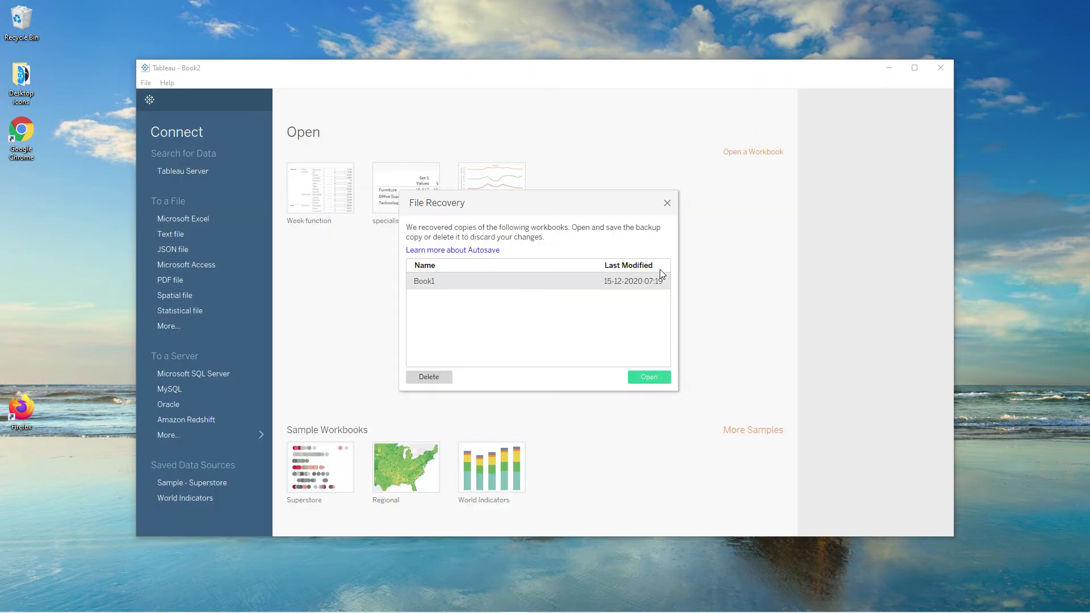
{"action": "left_click", "coordinate": [671, 208]}
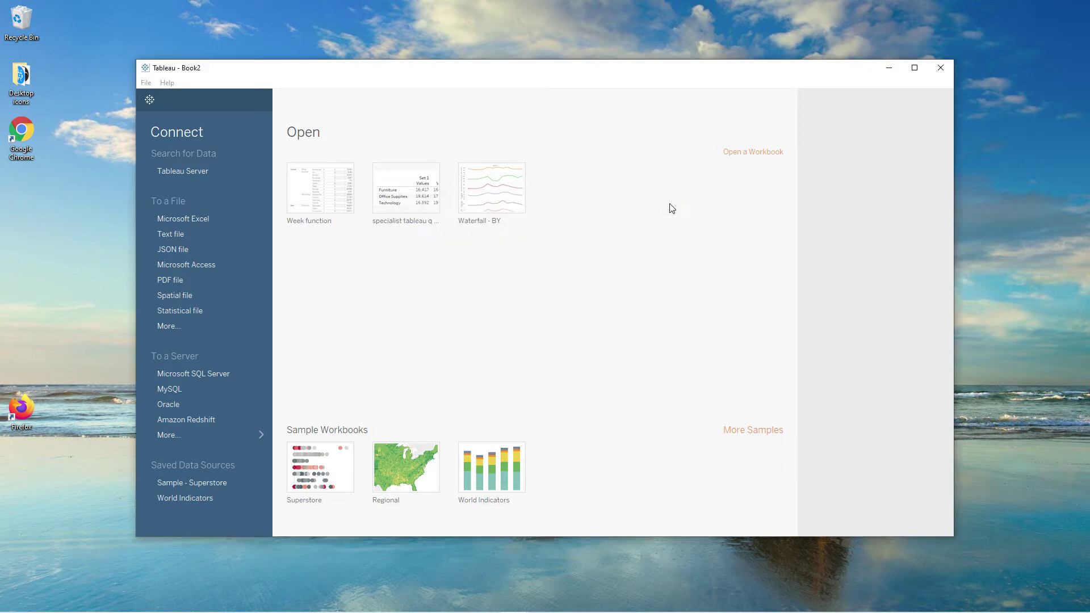
{"action": "left_click", "coordinate": [914, 68]}
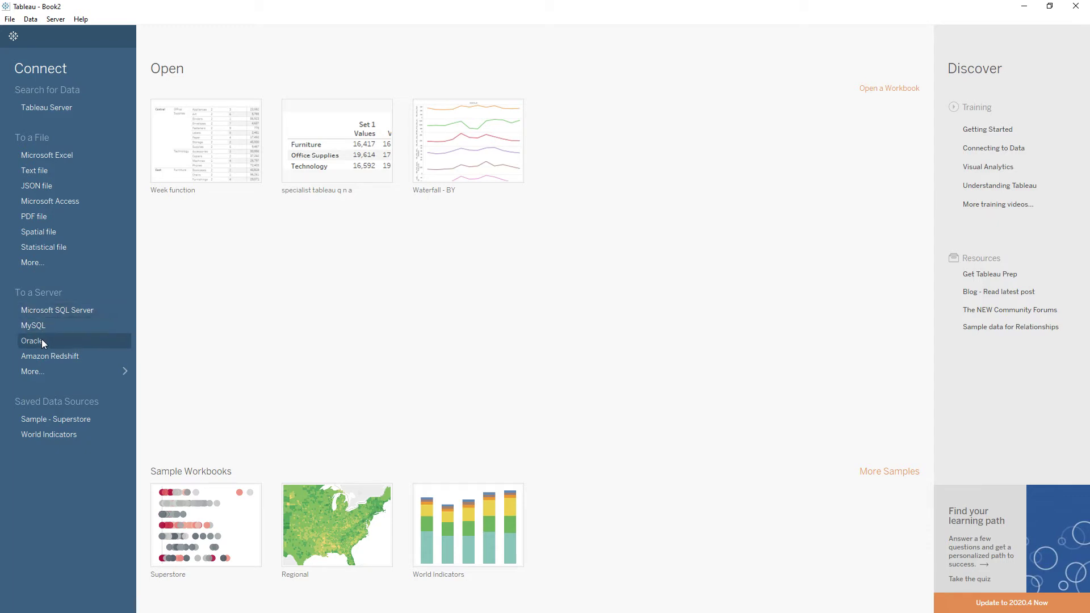
Step: Show all server connectors via More... under To a Server
{"action": "left_click", "coordinate": [39, 375]}
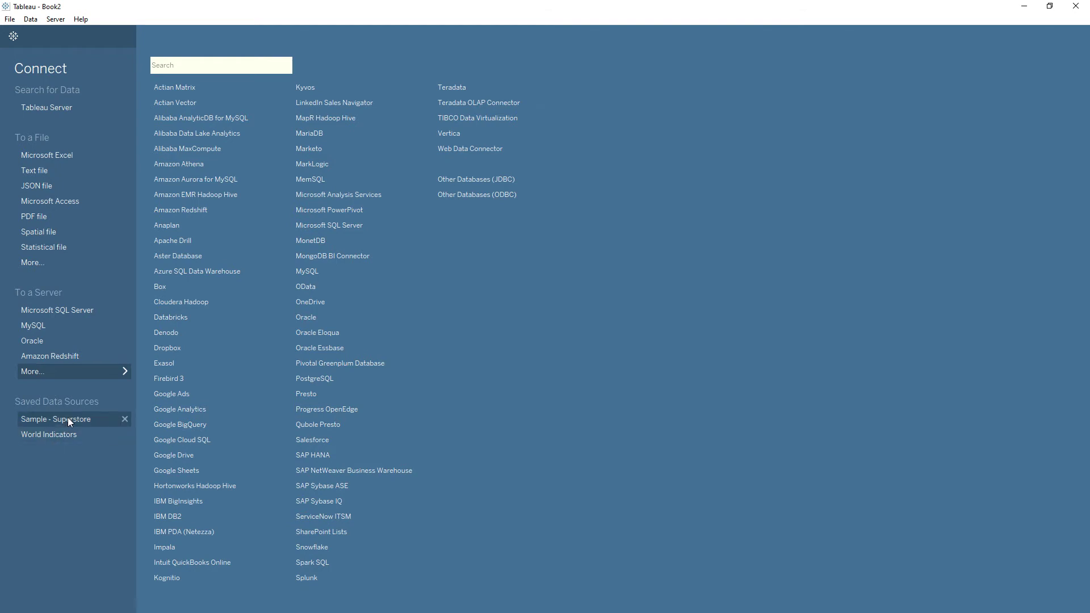
{"action": "mouse_move", "coordinate": [49, 434]}
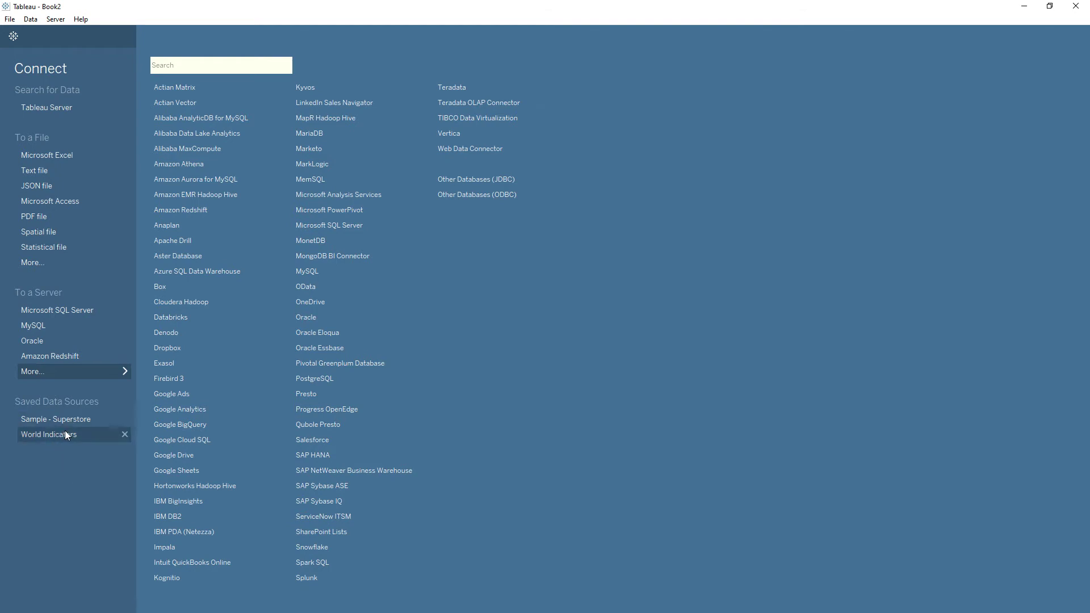
Step: Open the World Indicators saved data source
{"action": "left_click", "coordinate": [48, 435]}
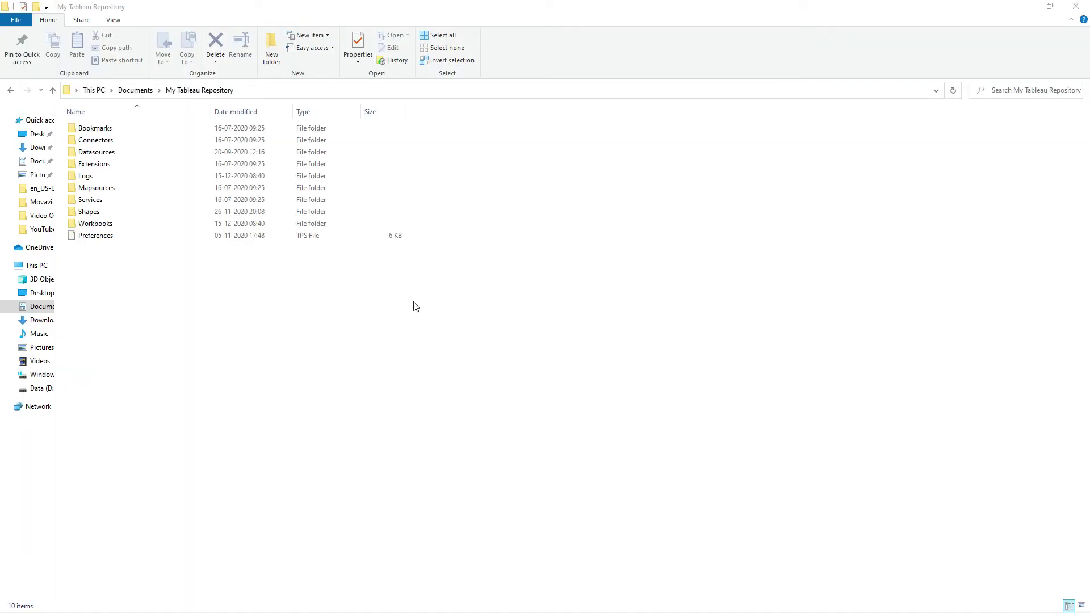
Step: Browse Datasources > 2020.2 > en_US-US and select the Superstore and World Indicators files
{"action": "double_click", "coordinate": [171, 153]}
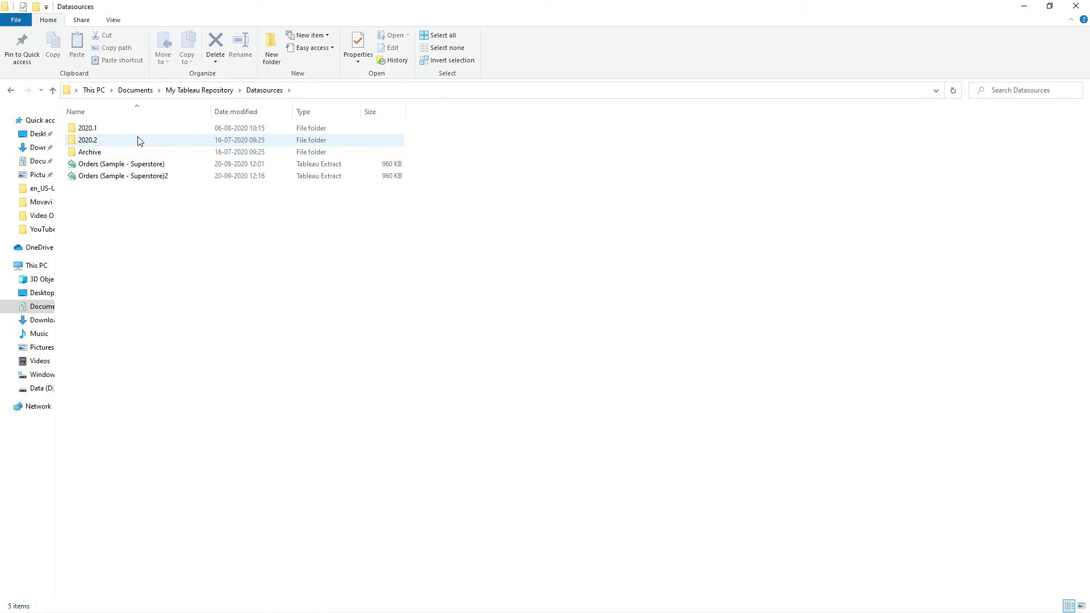
{"action": "double_click", "coordinate": [137, 143]}
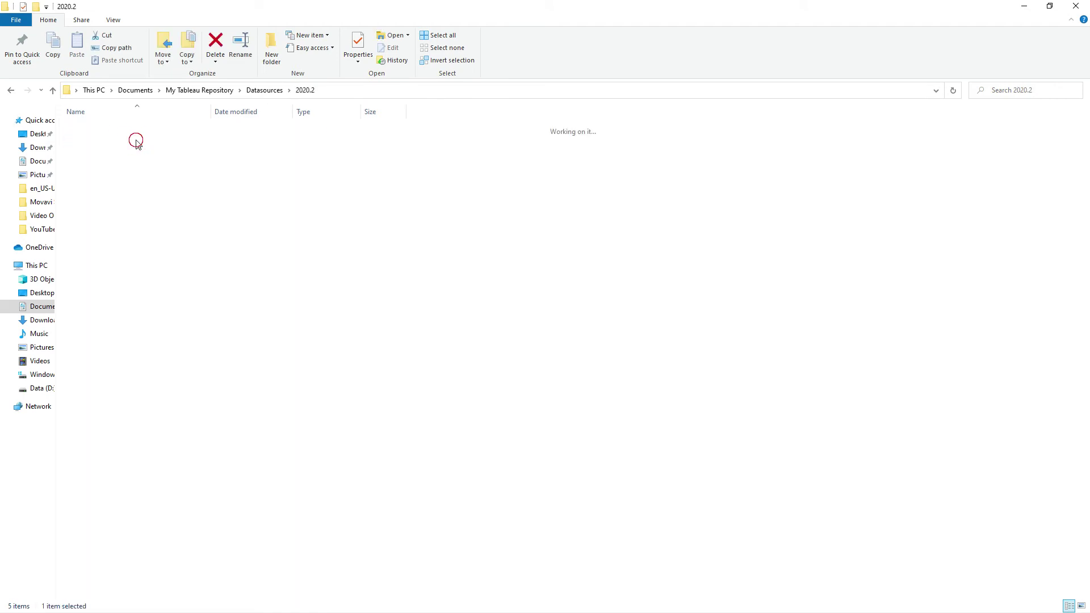
{"action": "left_click", "coordinate": [144, 134]}
{"action": "double_click", "coordinate": [144, 134]}
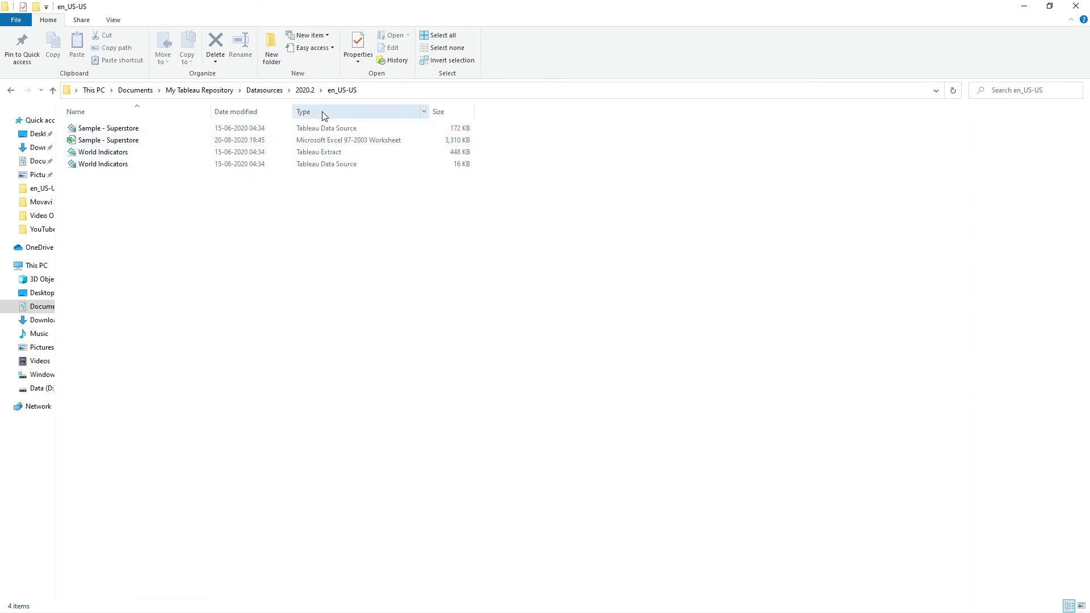
{"action": "left_click", "coordinate": [322, 129]}
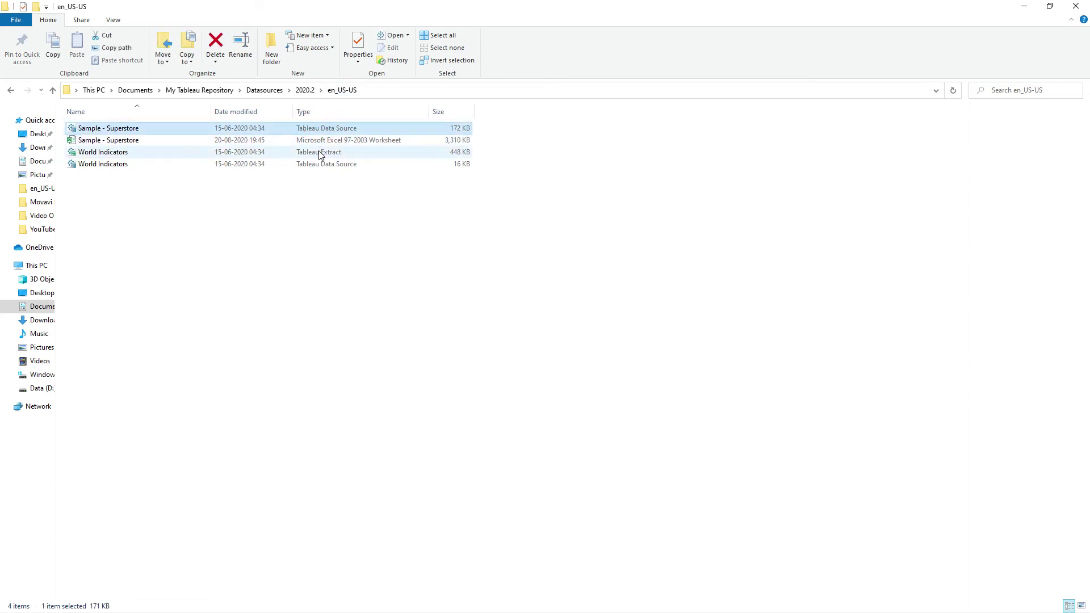
{"action": "left_click", "coordinate": [315, 165]}
{"action": "left_click", "coordinate": [225, 196]}
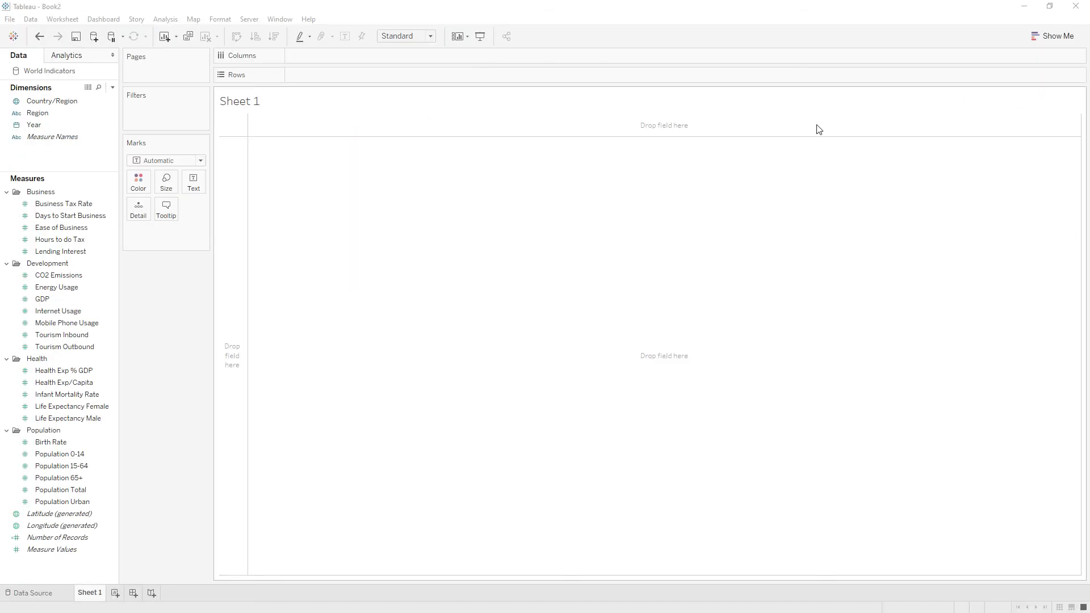
Step: Close the World Indicators workbook, discarding unsaved changes
{"action": "left_click", "coordinate": [10, 21]}
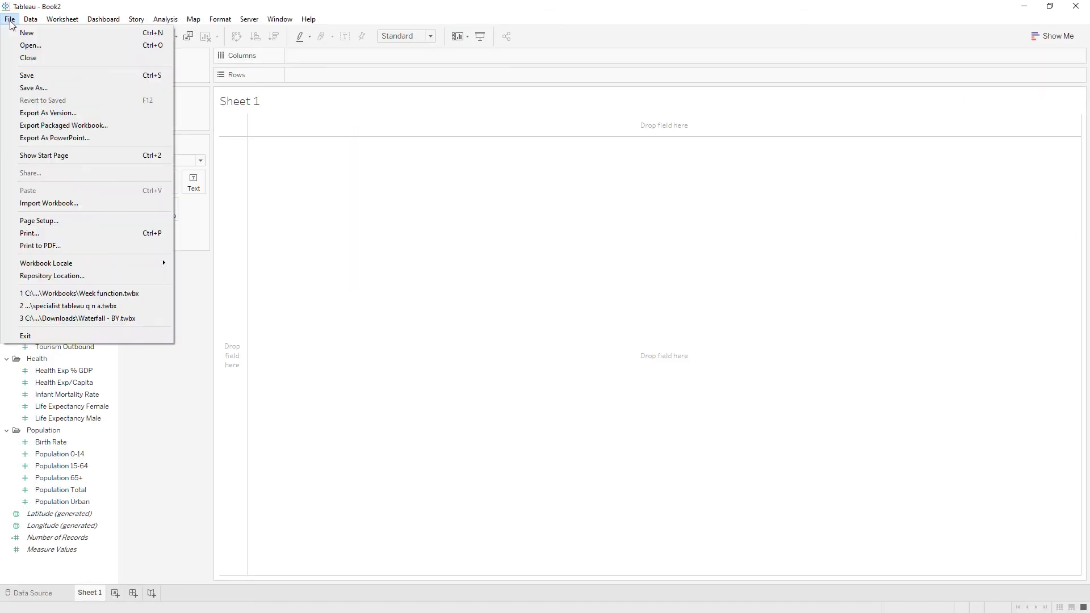
{"action": "left_click", "coordinate": [41, 57]}
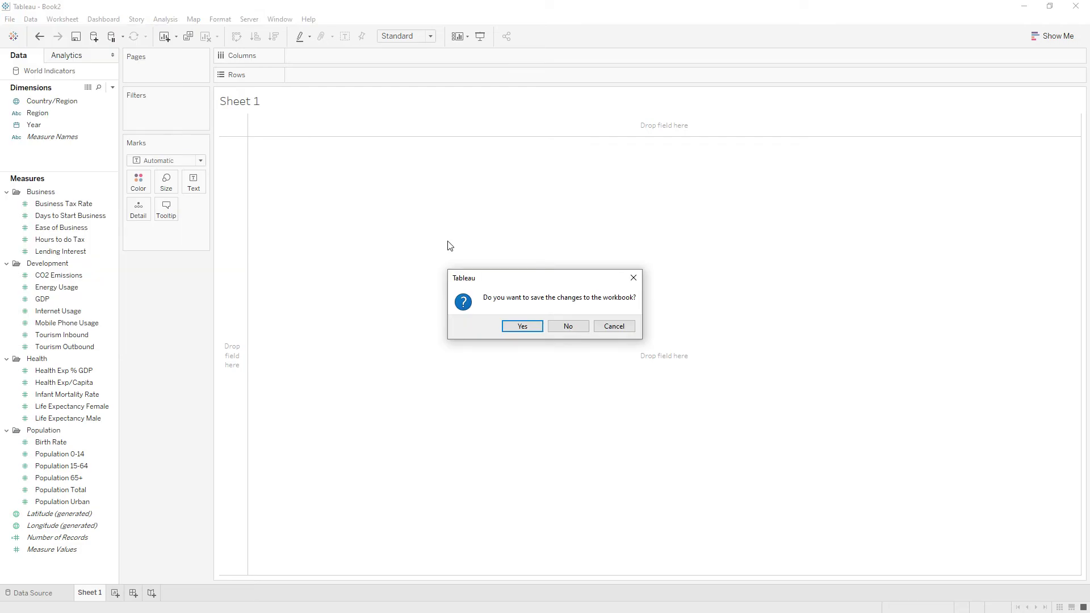
{"action": "left_click", "coordinate": [571, 327]}
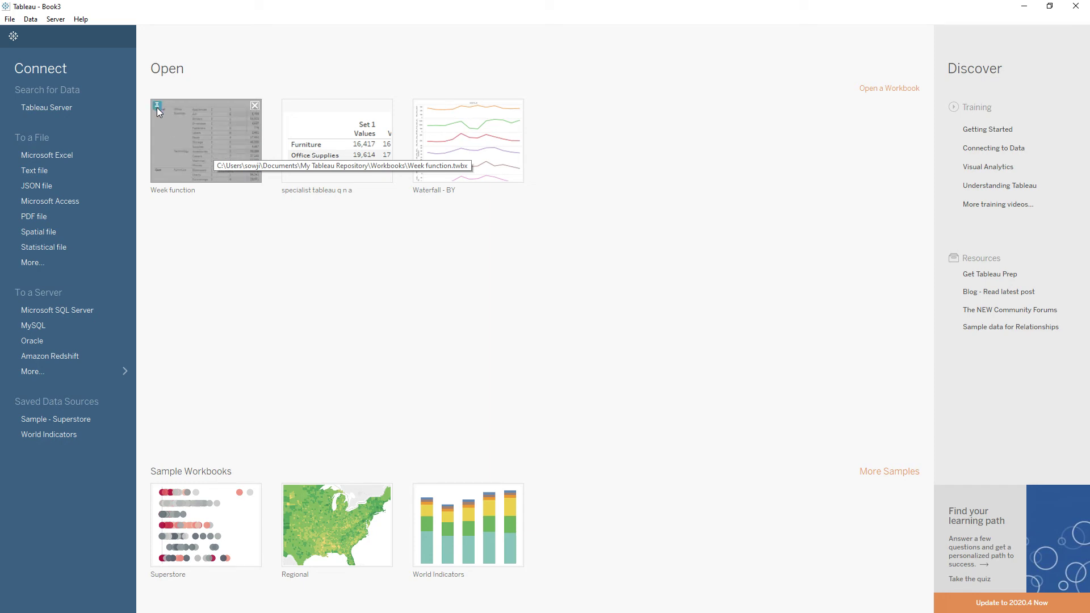
{"action": "mouse_move", "coordinate": [205, 141]}
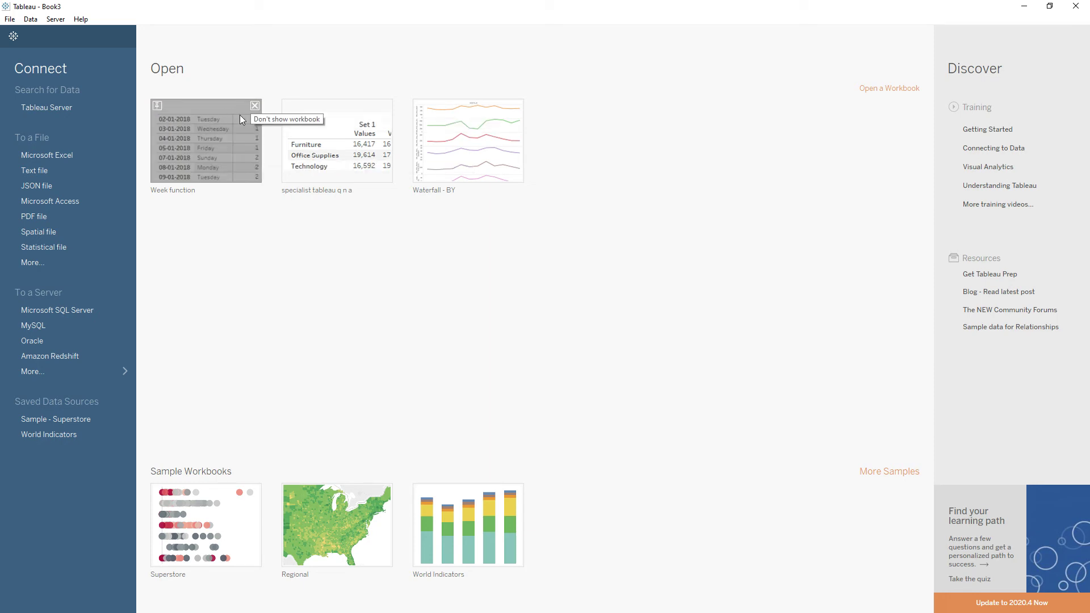
Step: Remove the Week function thumbnail from the recent workbooks
{"action": "left_click", "coordinate": [156, 106]}
{"action": "left_click", "coordinate": [254, 107]}
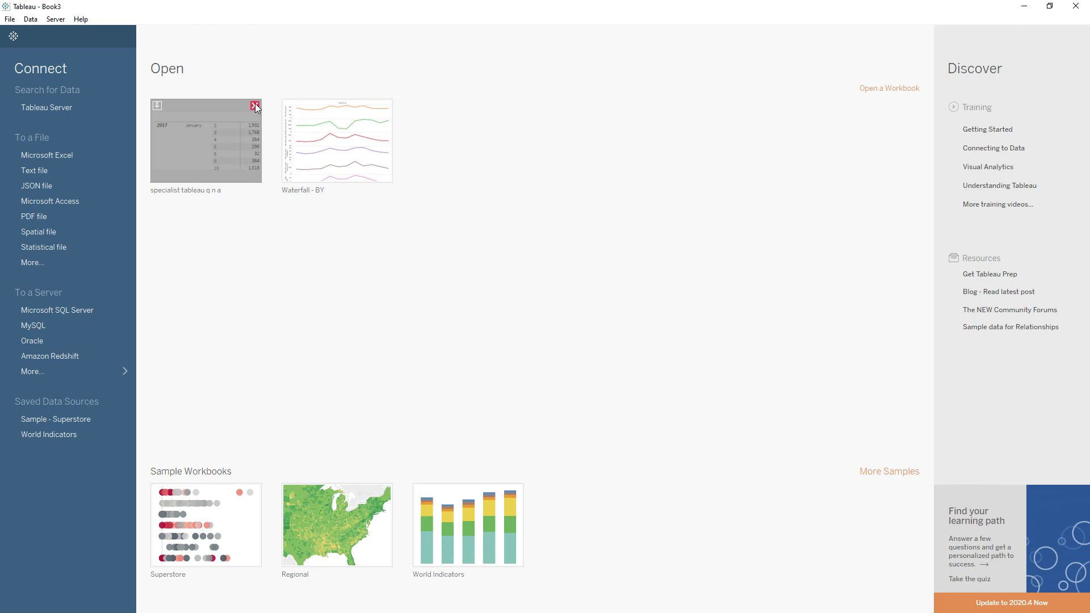